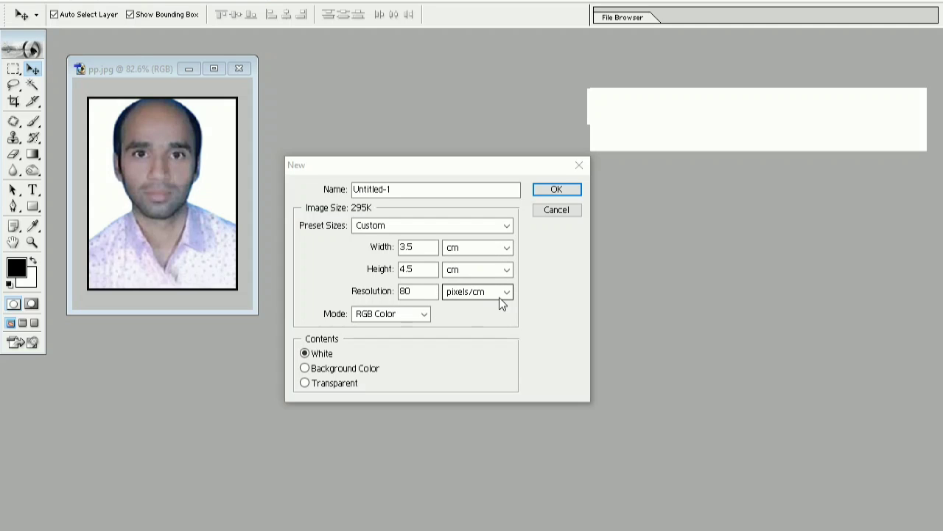
Create a white RGB document 3.5 cm wide and 4.5 cm high at 80 pixels/cm, and place its enlarged window beside pp.jpg.
left_click(549, 190)
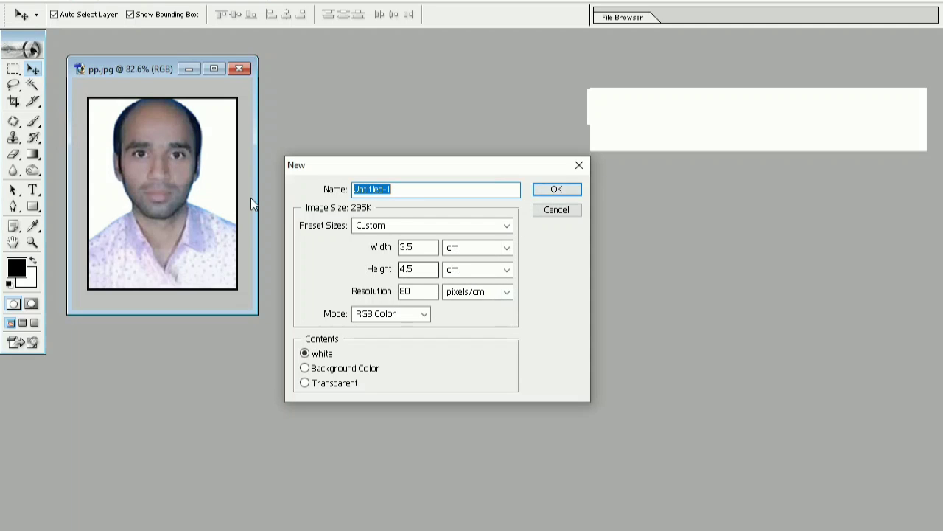
left_click(546, 189)
left_click_drag(111, 56, 419, 86)
left_click_drag(528, 366, 583, 406)
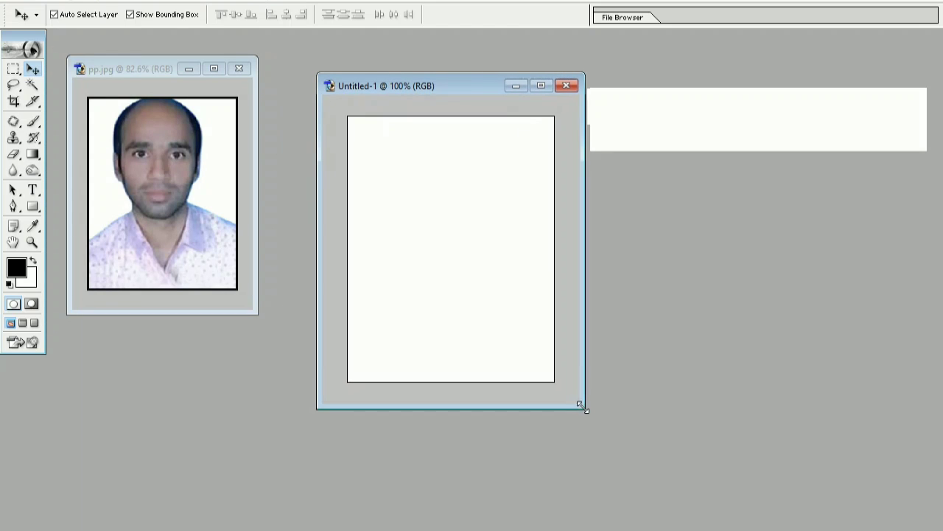
Copy the pp.jpg photo into the blank 80 pixels/cm document and scale it to fill the whole canvas.
left_click(199, 189)
left_click_drag(199, 189, 482, 225)
left_click_drag(527, 347, 555, 381)
key("Return")
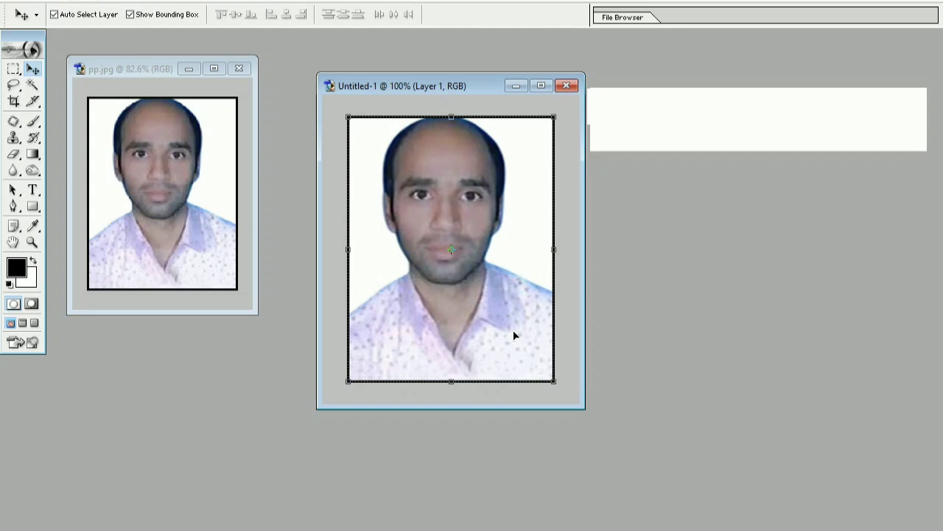
Create a second 3.5 × 4.5 cm document with a resolution of 70 pixels/cm and move its window clear of pp.jpg.
key("ctrl+n")
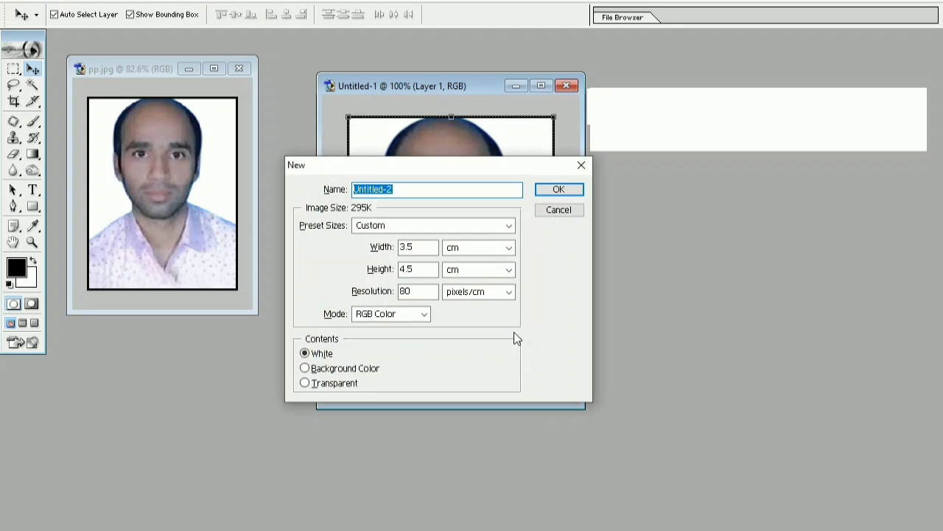
double_click(424, 294)
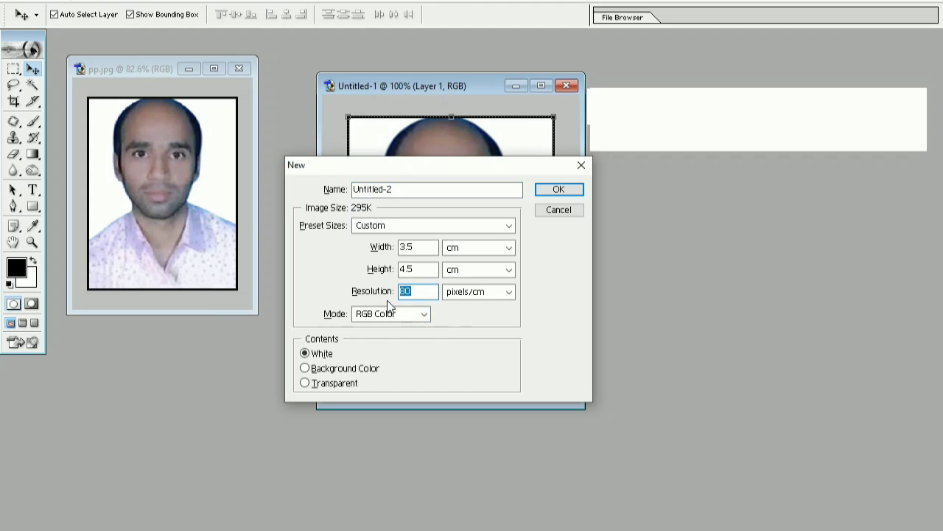
type("70")
key("Return")
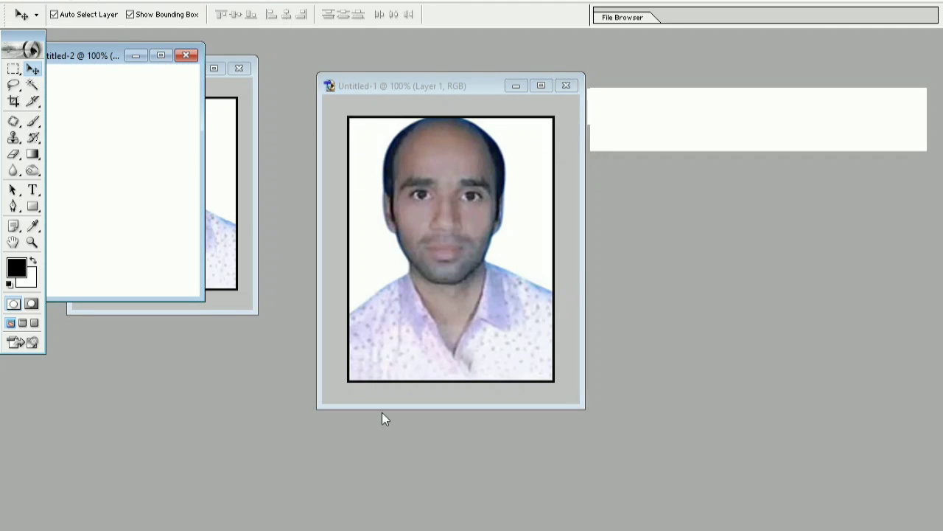
left_click_drag(87, 60, 315, 81)
Copy the pp.jpg photo into the 70 pixels/cm document fitted to its canvas, and set that document beside the 80 pixels/cm one.
left_click(187, 143)
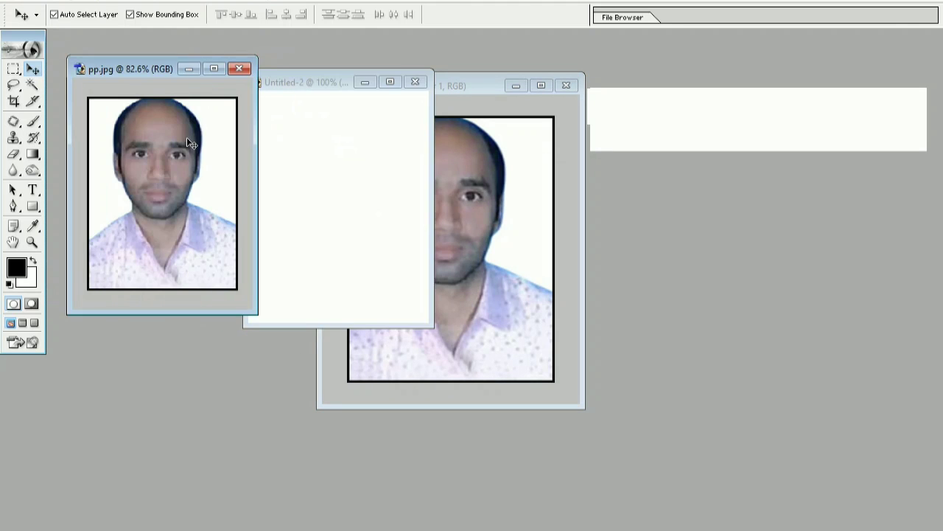
left_click_drag(186, 142, 451, 326)
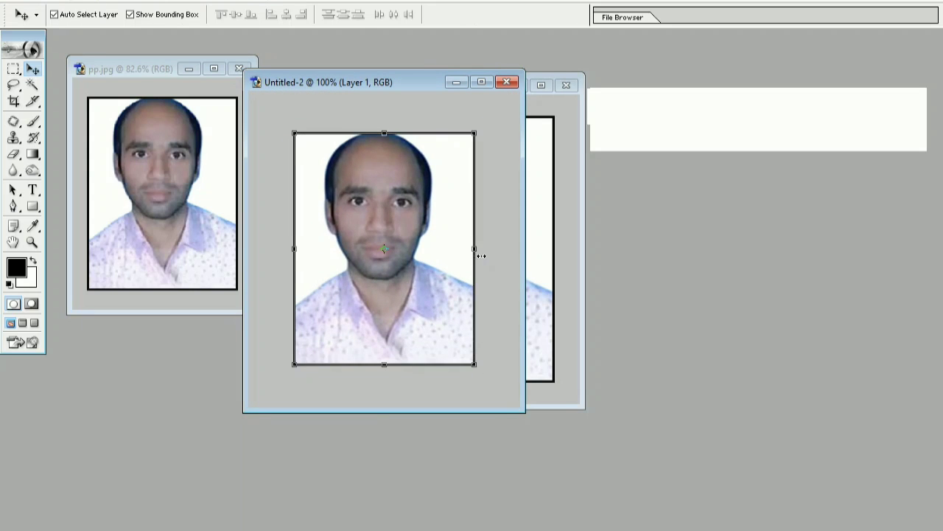
left_click_drag(475, 249, 438, 250)
key("Return")
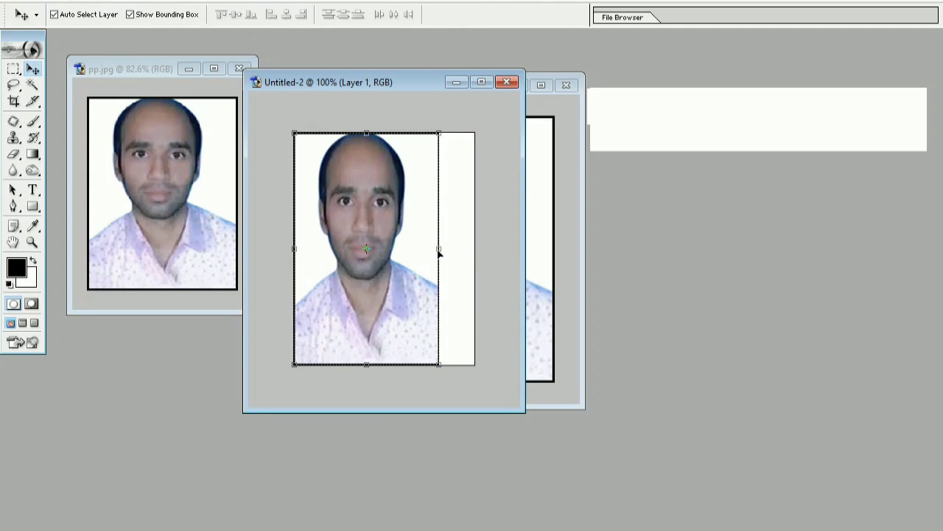
left_click_drag(439, 250, 475, 251)
left_click_drag(295, 251, 292, 275)
key("Return")
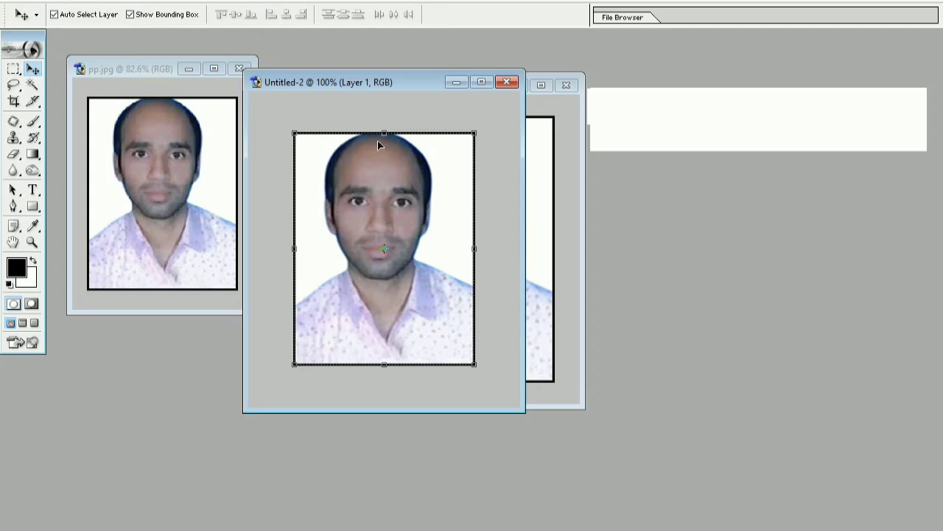
left_click_drag(387, 84, 723, 120)
left_click(440, 204)
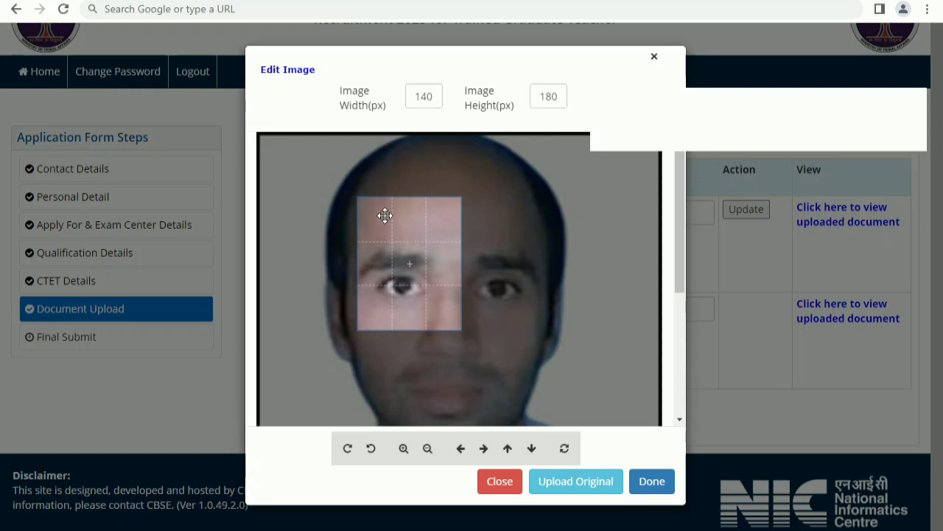
In the application form's image editor, shrink the photograph to fit the 140 × 180 px crop frame exactly and accept the crop.
scroll(464, 277, "down", 2)
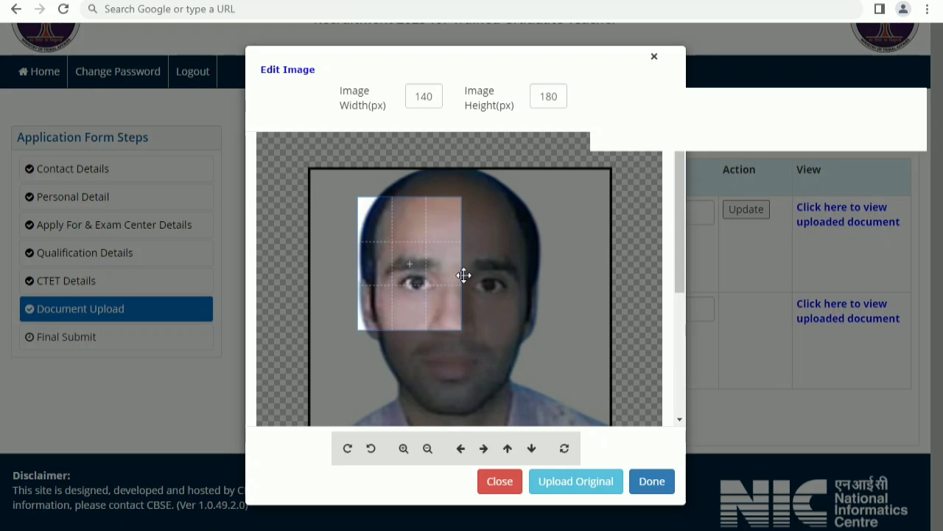
scroll(465, 284, "down", 4)
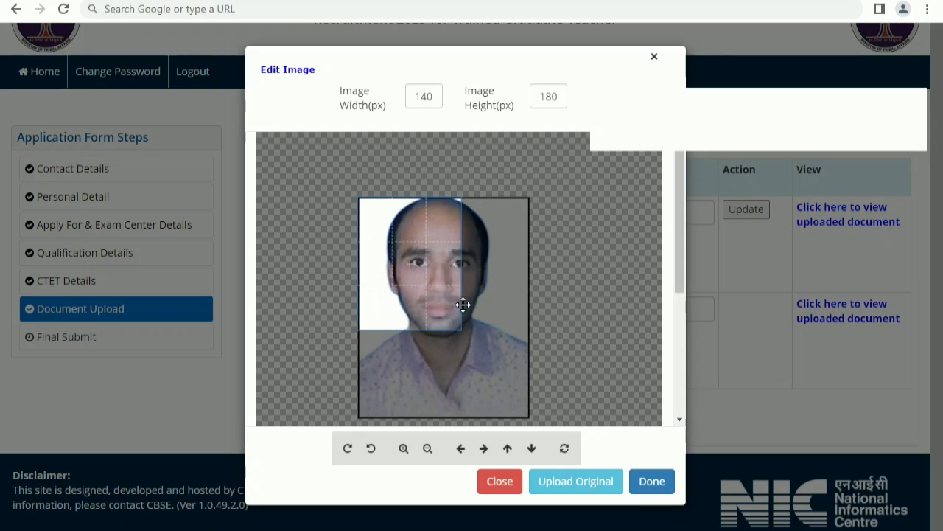
scroll(463, 305, "down", 5)
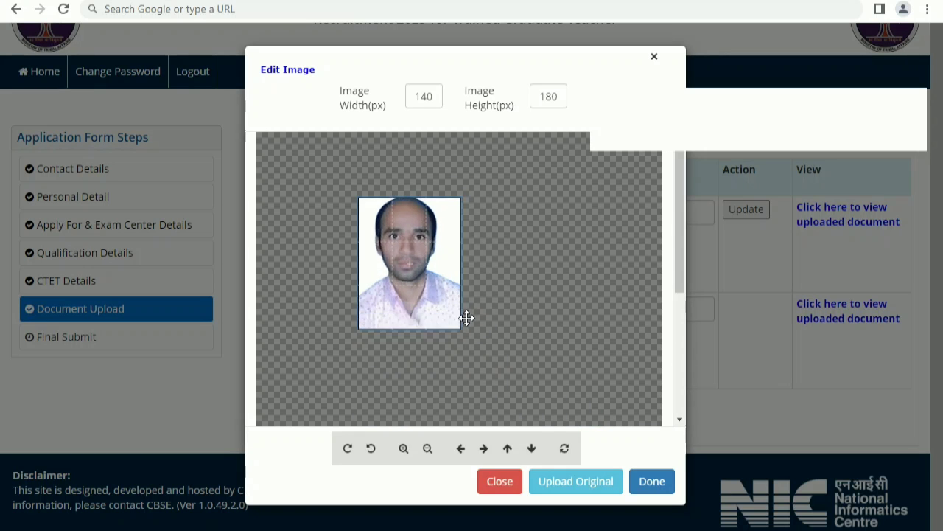
scroll(468, 318, "down", 1)
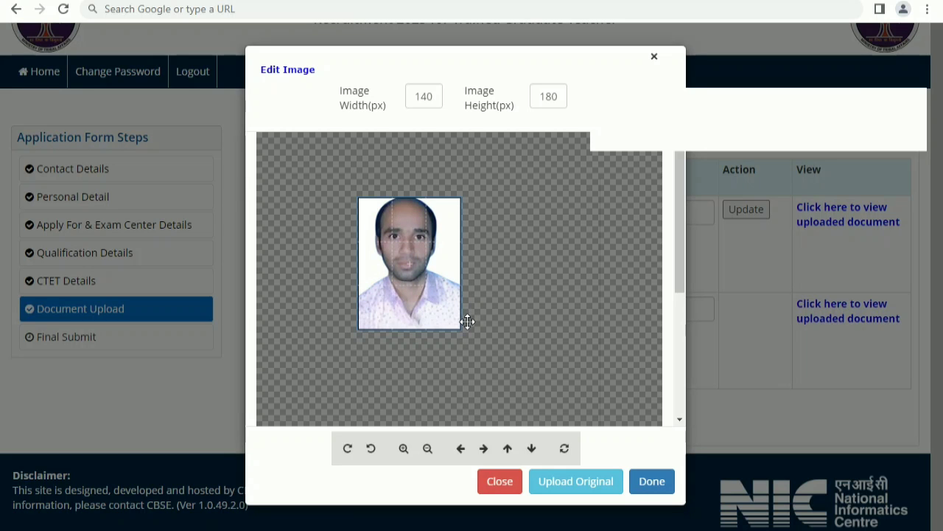
left_click(651, 481)
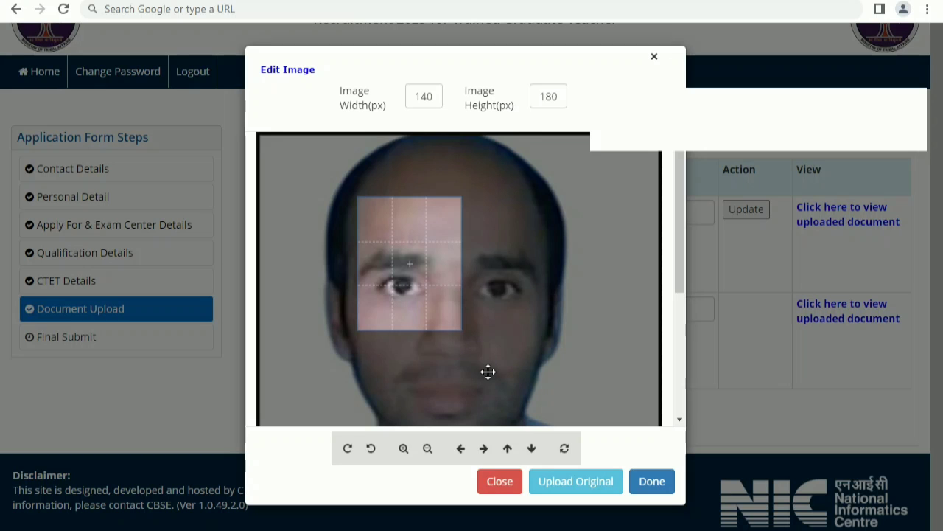
Scale down the photograph and crop it inside its black side borders with the 140 × 180 px frame, and update the Photograph upload.
scroll(489, 354, "down", 5)
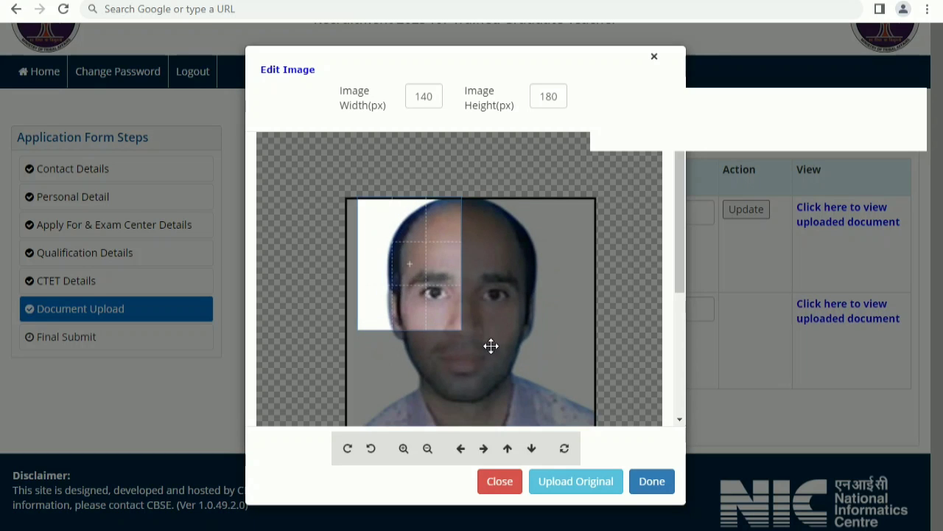
scroll(492, 344, "down", 4)
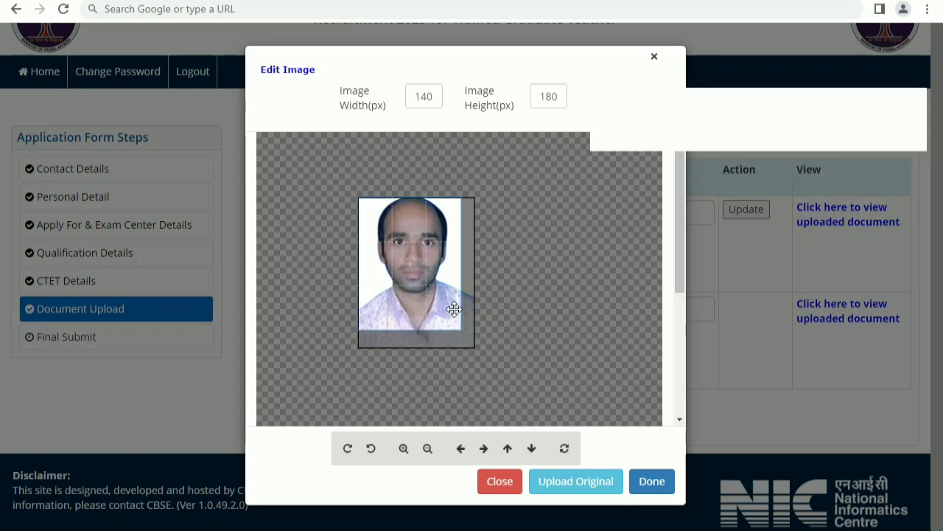
left_click_drag(454, 310, 459, 310)
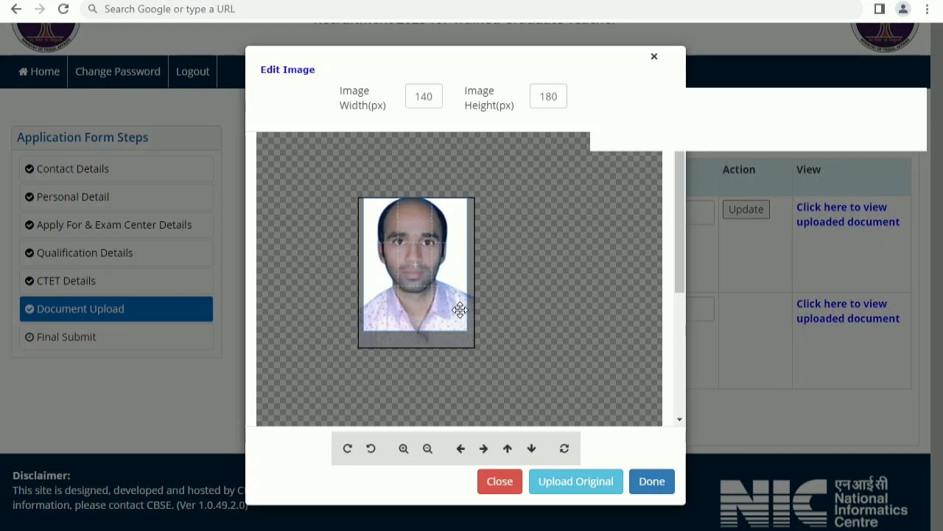
left_click_drag(459, 310, 462, 305)
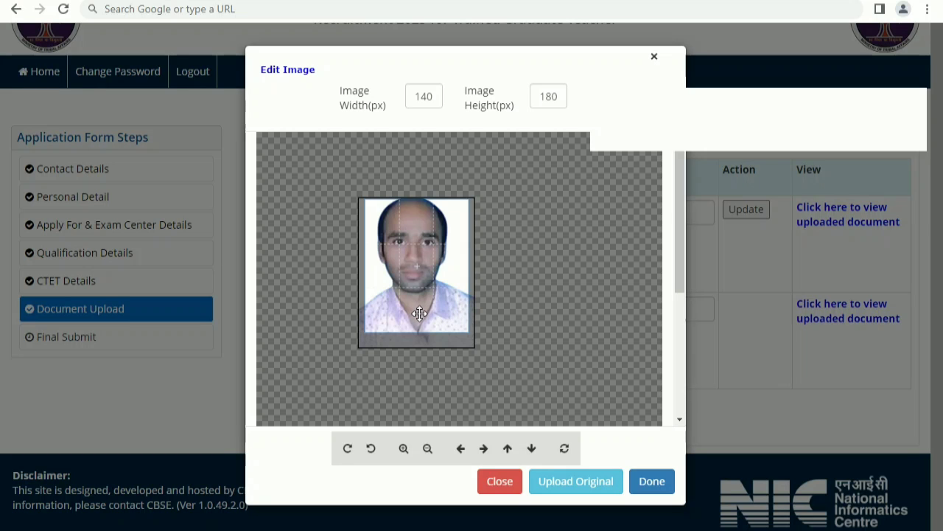
left_click_drag(421, 314, 421, 305)
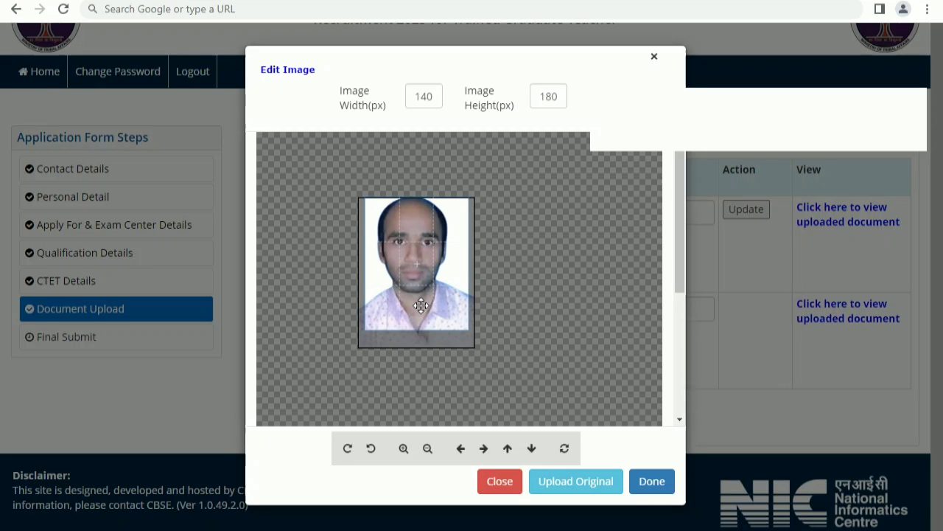
left_click_drag(421, 306, 419, 305)
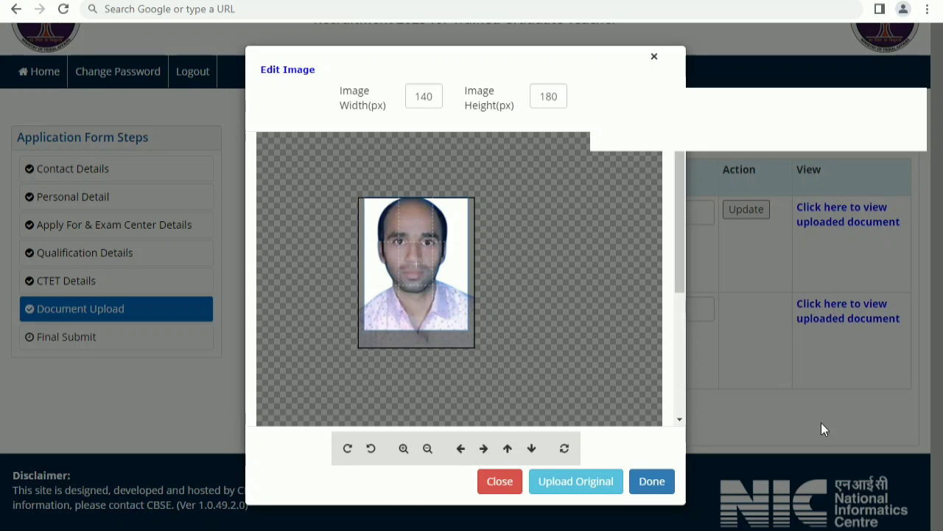
left_click(650, 482)
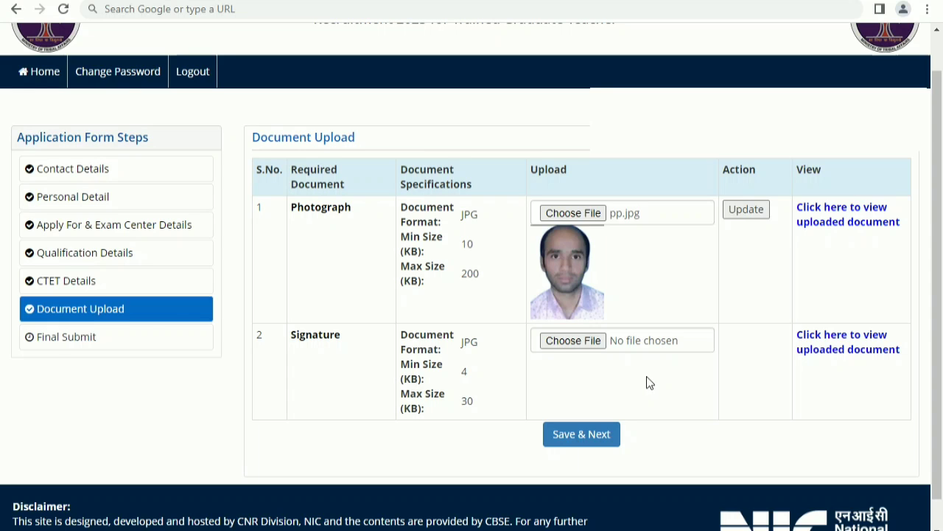
left_click(744, 212)
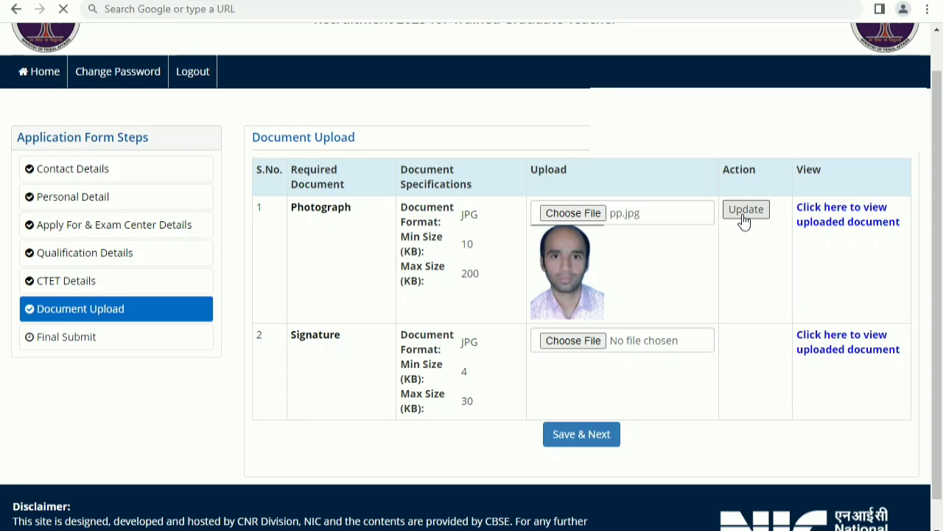